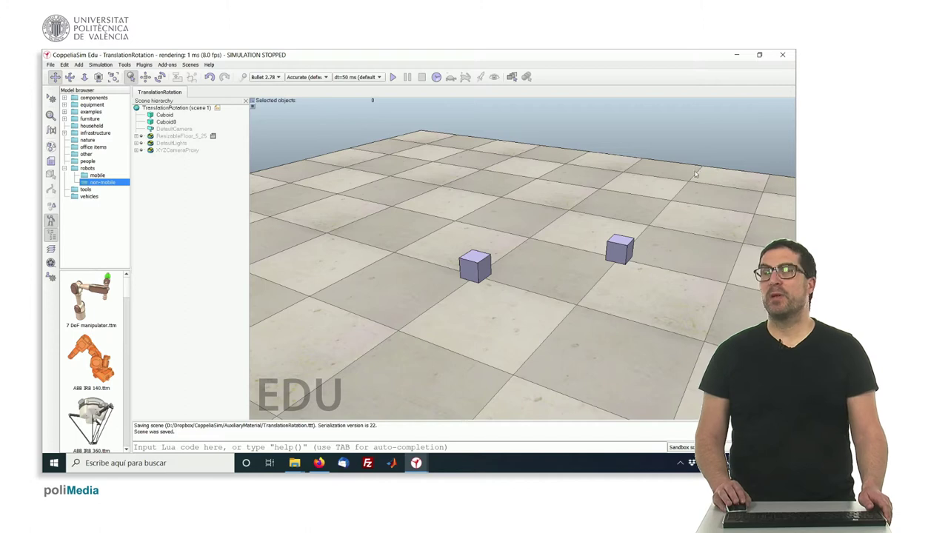
# Select Cuboid and Cuboid0 in turn to examine their positions and orientations in the scene.
pyautogui.moveTo(482, 279); pyautogui.dragTo(465, 272)
pyautogui.click(465, 272)
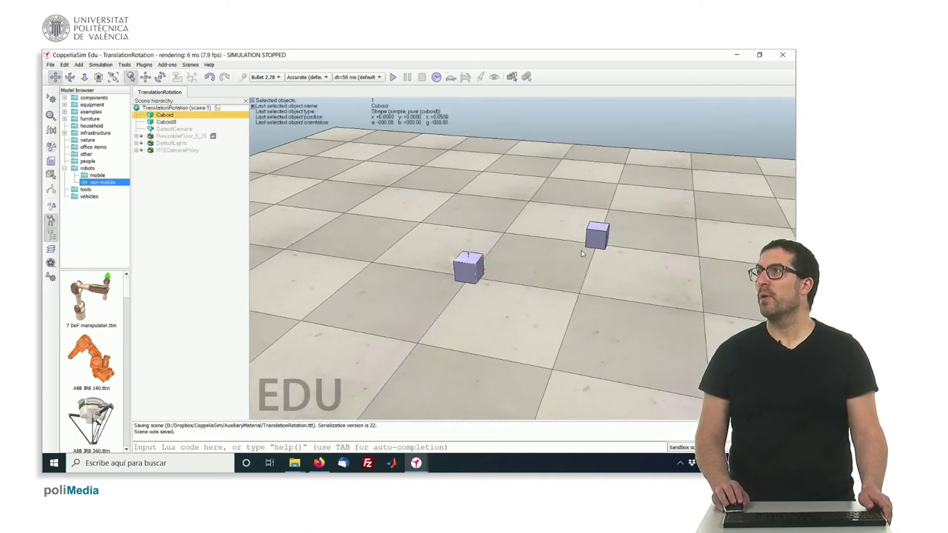
pyautogui.click(603, 232)
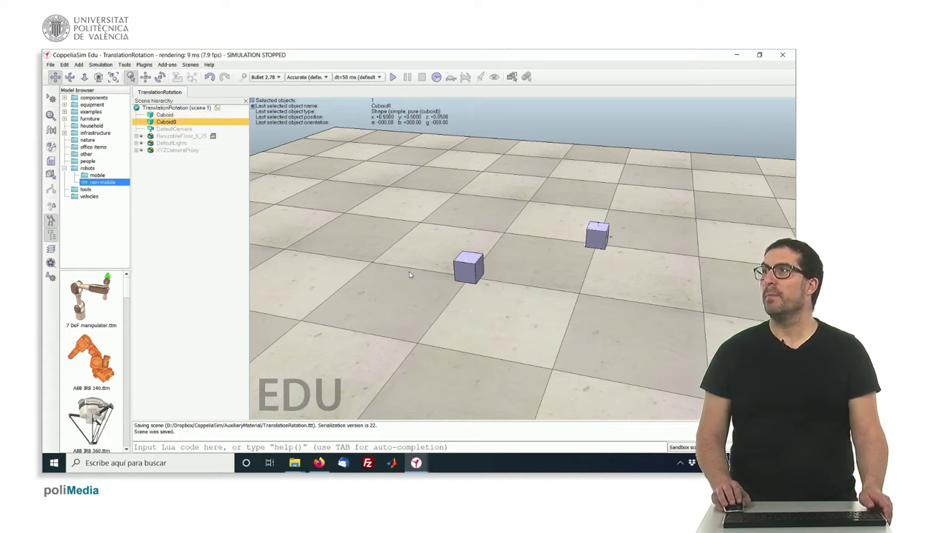
pyautogui.moveTo(409, 274); pyautogui.dragTo(274, 201, button='middle')
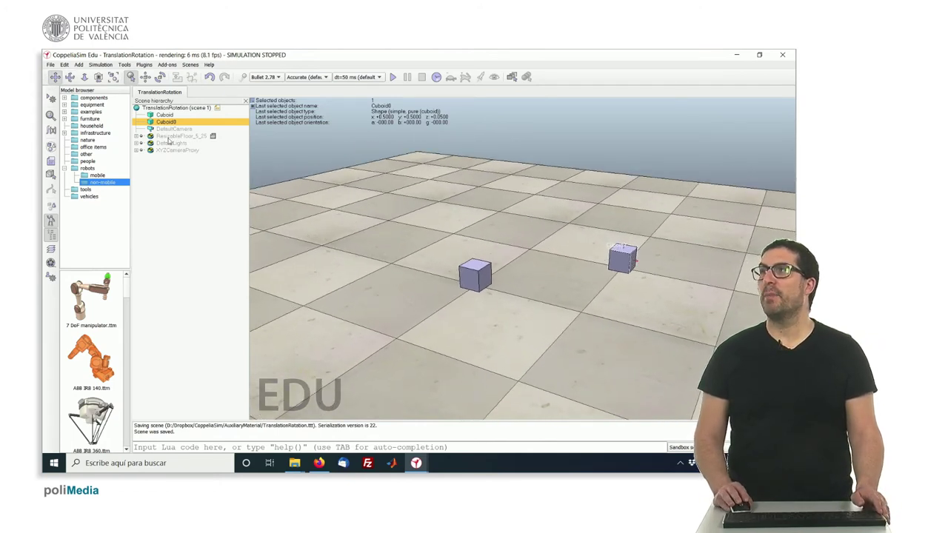
# Move Cuboid freehand relative to the world along X and Y only, to about x -0.05, y 0.075 m.
pyautogui.click(152, 116)
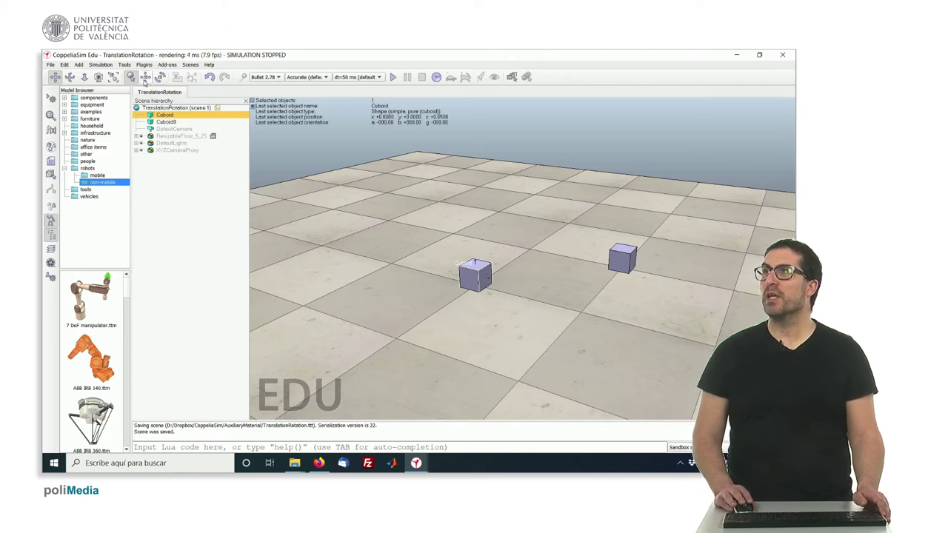
pyautogui.click(145, 77)
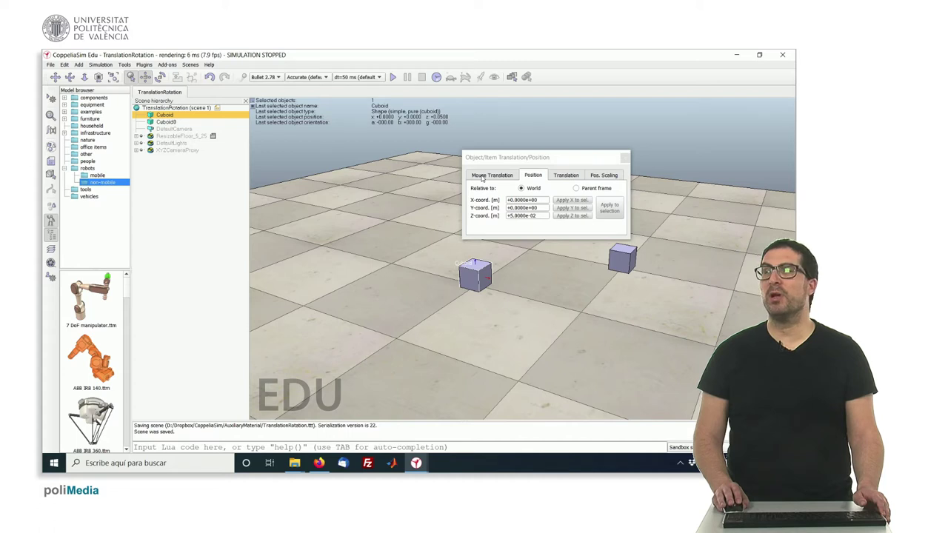
pyautogui.click(482, 176)
pyautogui.moveTo(518, 159); pyautogui.dragTo(639, 124)
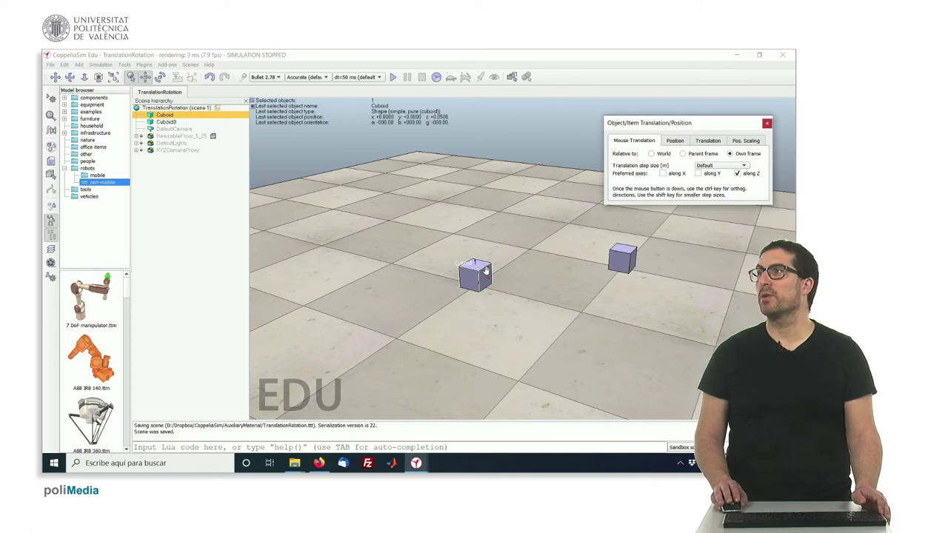
pyautogui.click(659, 156)
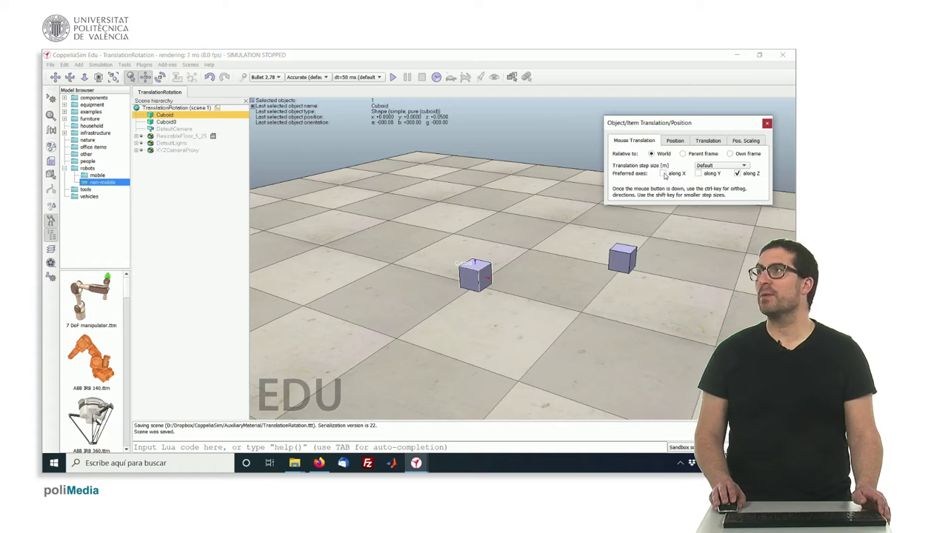
pyautogui.click(699, 175)
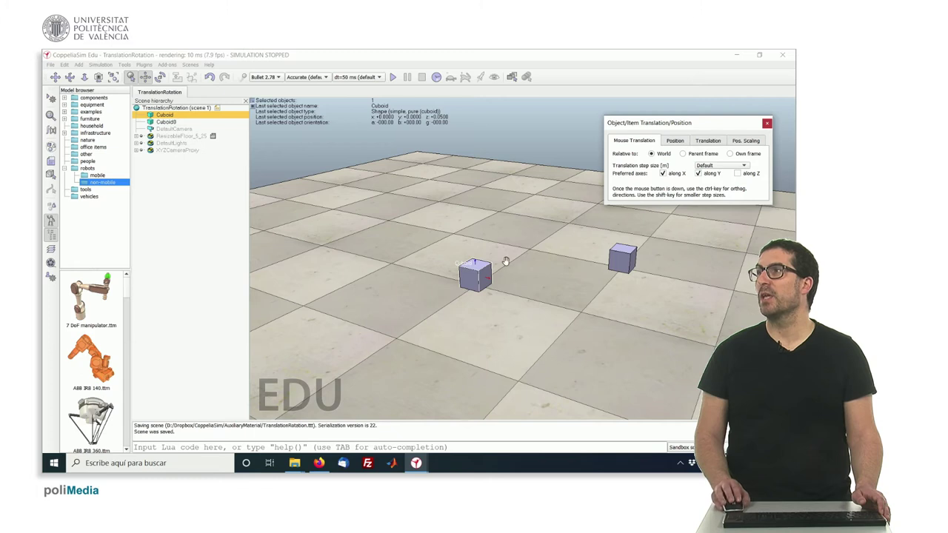
pyautogui.moveTo(489, 272); pyautogui.dragTo(510, 268)
# Move Cuboid freehand along world Y and Z only, to about y 0.05, z 0.10 m, keeping the default translation step size.
pyautogui.click(666, 173)
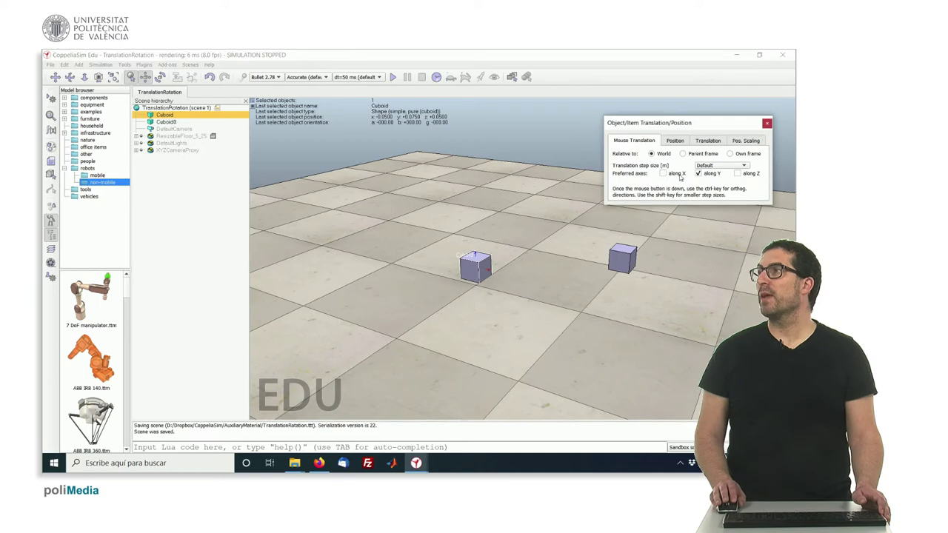
pyautogui.moveTo(498, 266)
pyautogui.mouseDown()
pyautogui.moveTo(498, 175)
pyautogui.moveTo(493, 268)
pyautogui.moveTo(490, 249)
pyautogui.mouseUp()
pyautogui.click(724, 167)
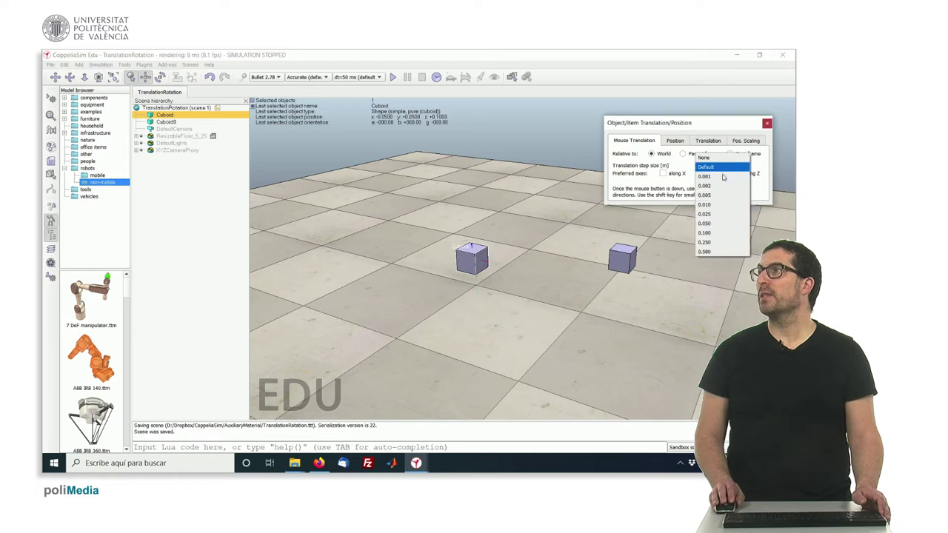
pyautogui.click(713, 166)
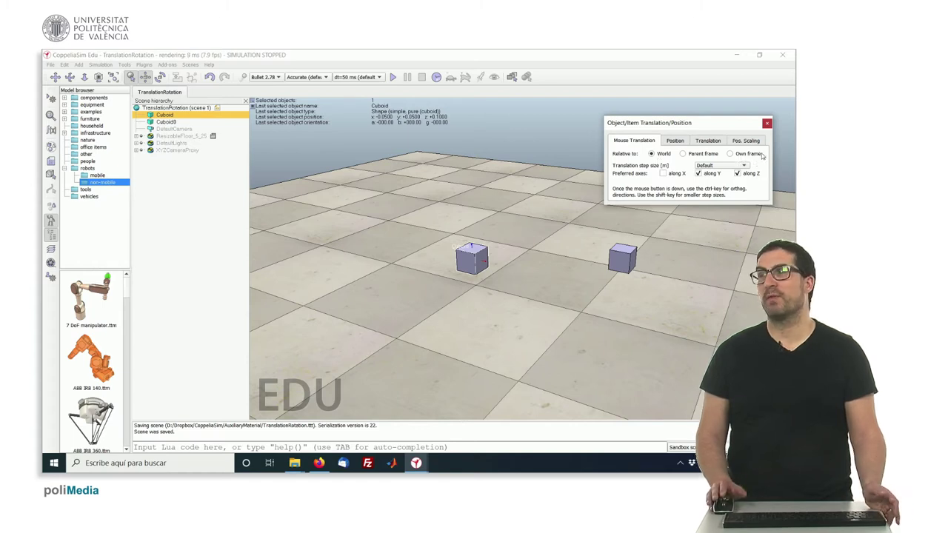
# Set Cuboid's world X-coordinate to 0.05 m and translate it by -0.5 m along world X.
pyautogui.click(675, 140)
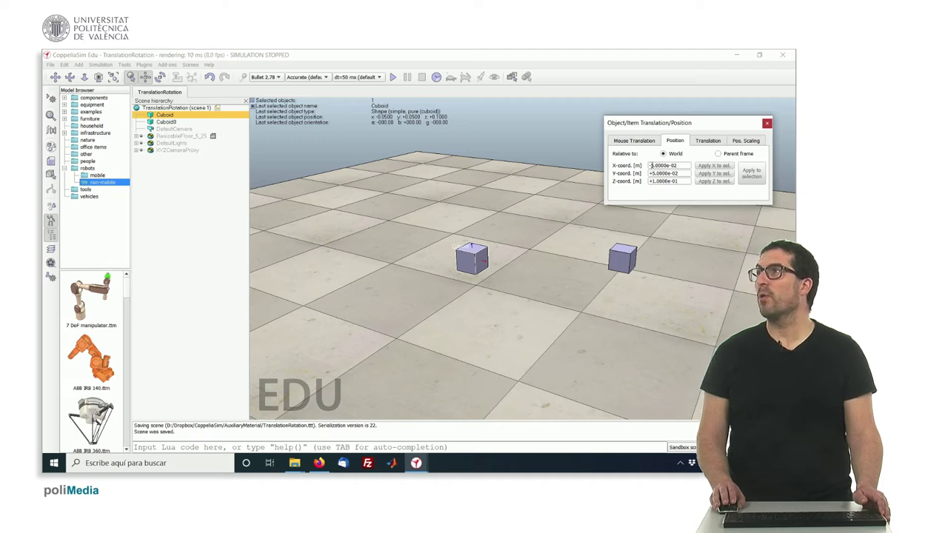
pyautogui.press('Delete')
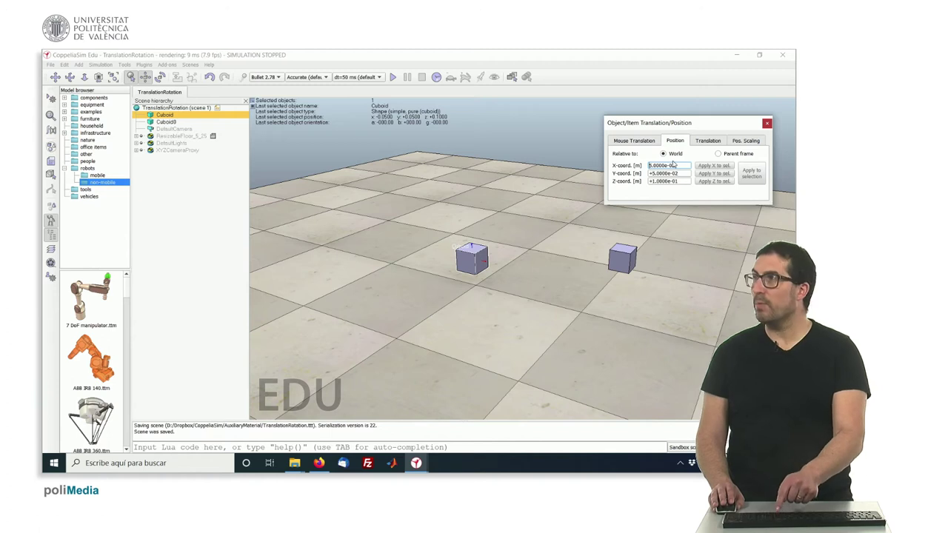
pyautogui.press('Return')
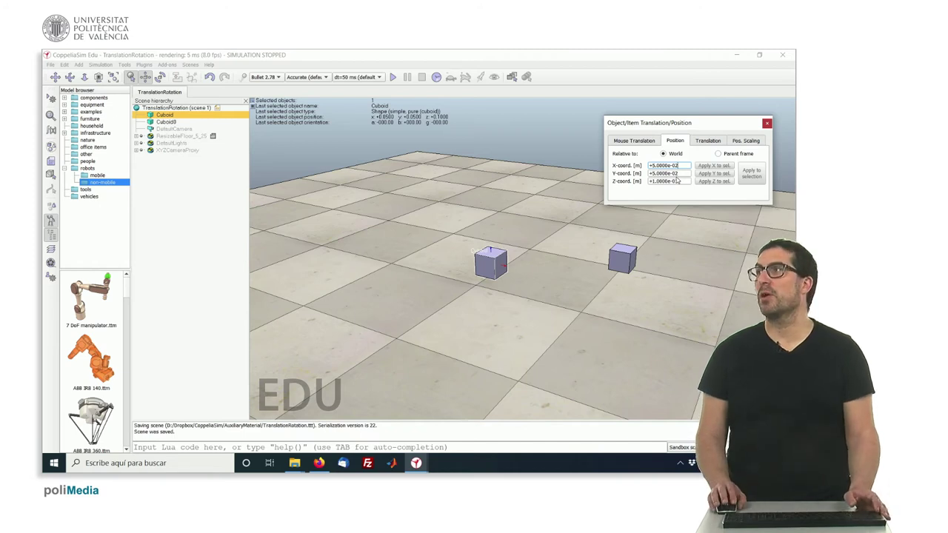
pyautogui.click(700, 141)
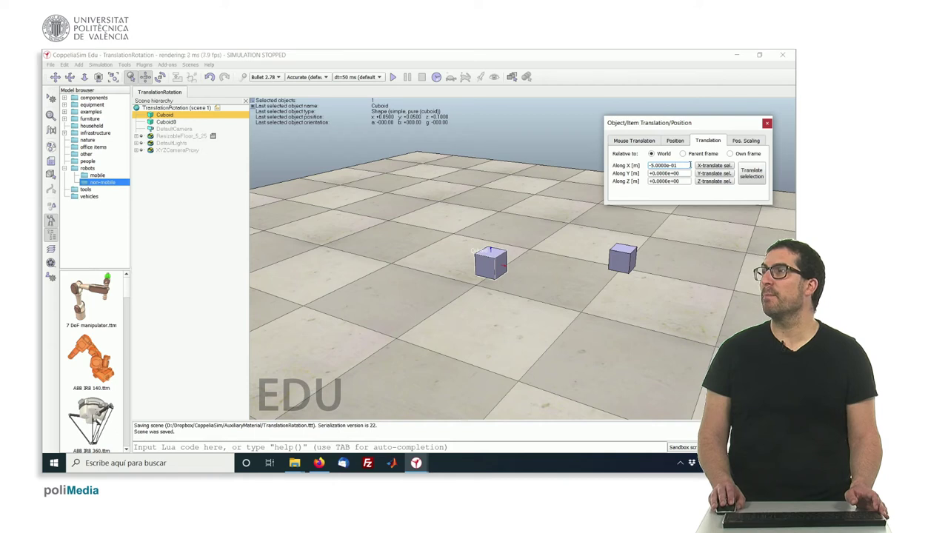
pyautogui.click(710, 165)
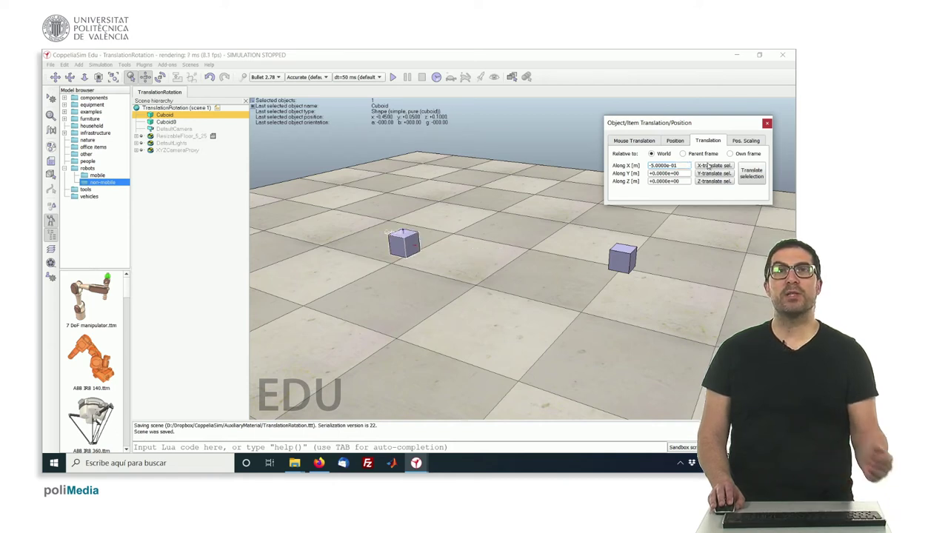
# Translate Cuboid along world X in repeated increments of 0.05 m until its X-position reaches 0, and close the translation settings.
pyautogui.click(651, 165)
pyautogui.press('BackSpace')
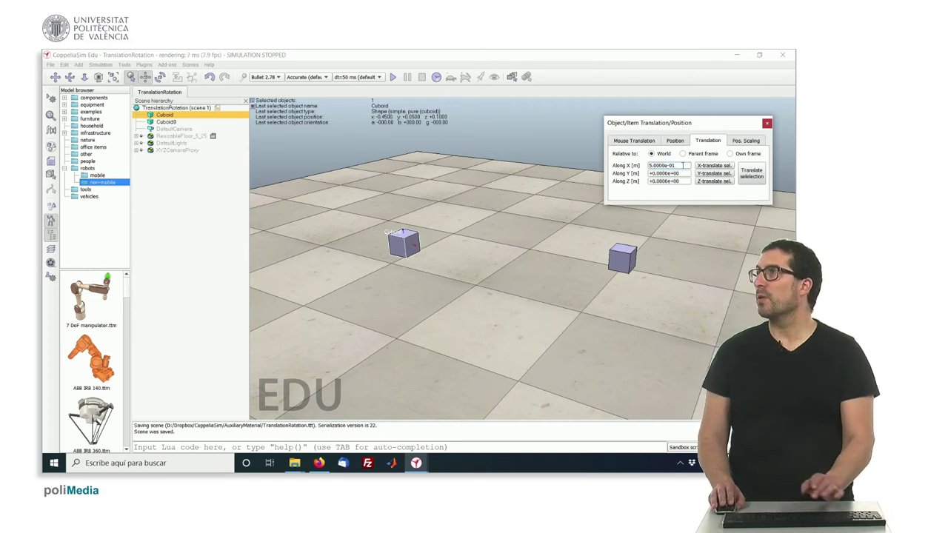
pyautogui.click(684, 165)
pyautogui.press('BackSpace')
pyautogui.write('2')
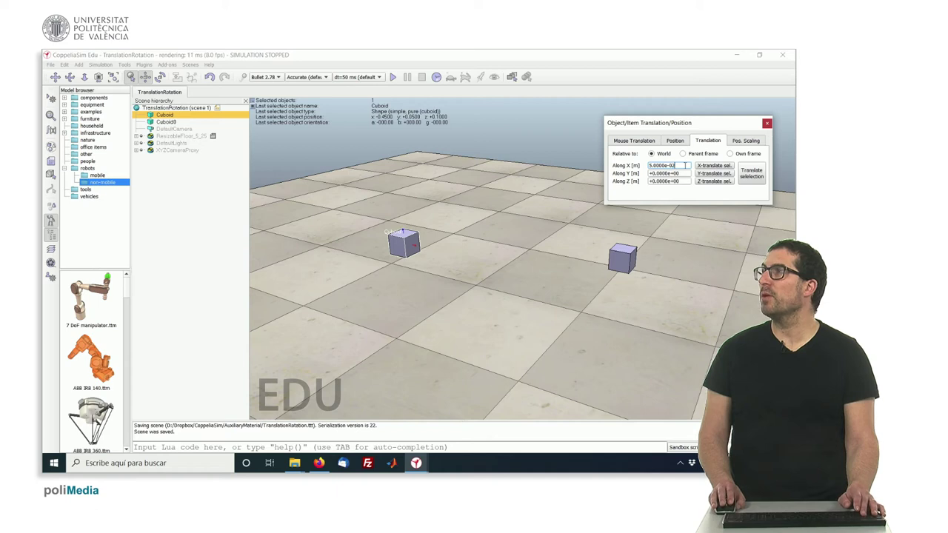
pyautogui.click(707, 166)
pyautogui.click(708, 165)
pyautogui.click(707, 165)
pyautogui.click(707, 167)
pyautogui.click(708, 166)
pyautogui.click(706, 167)
pyautogui.click(707, 166)
pyautogui.click(705, 167)
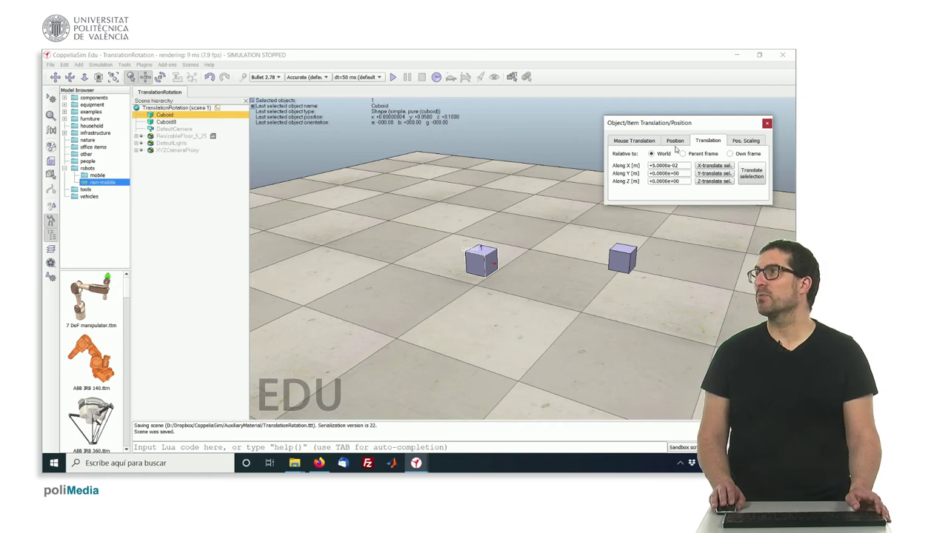
pyautogui.click(767, 124)
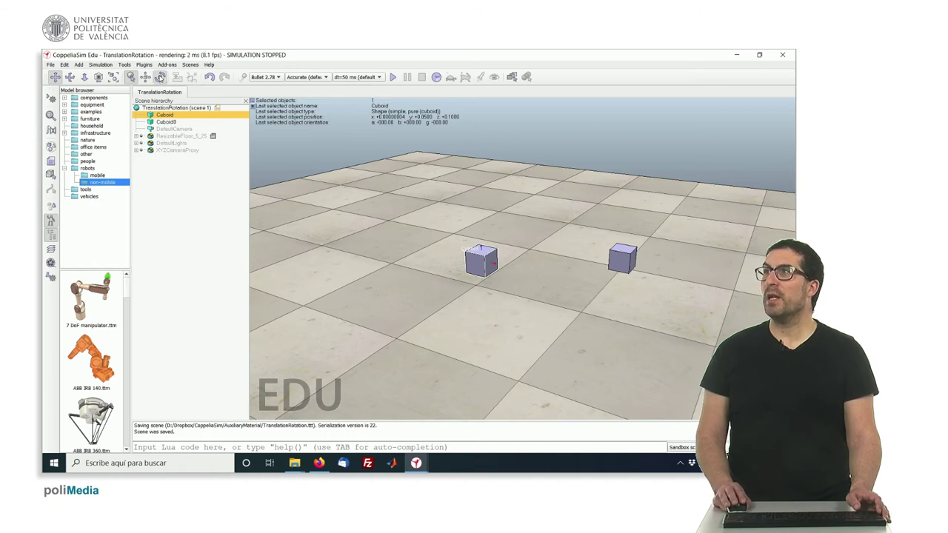
# Rotate Cuboid freehand by about 45 degrees around the Z axis of its own frame.
pyautogui.click(160, 77)
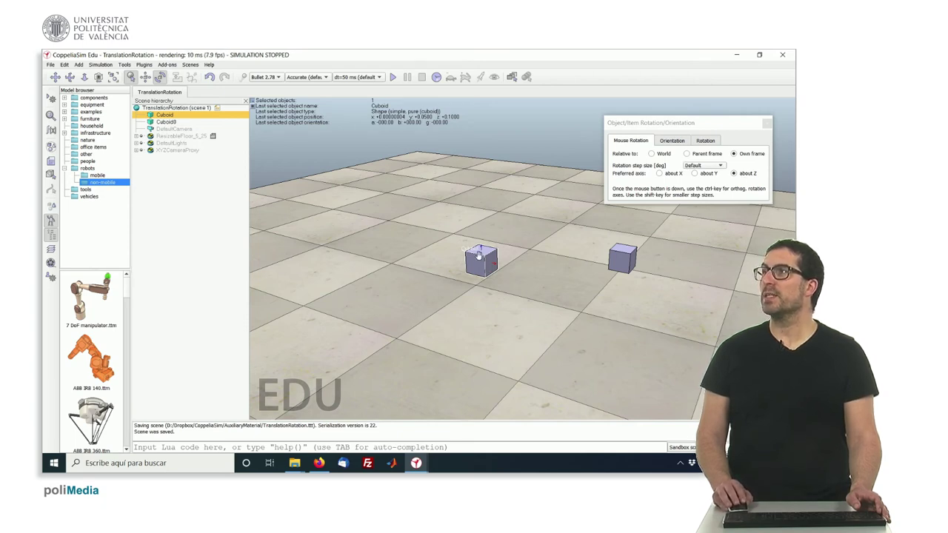
pyautogui.moveTo(474, 273); pyautogui.dragTo(494, 300)
pyautogui.moveTo(499, 300); pyautogui.dragTo(505, 298)
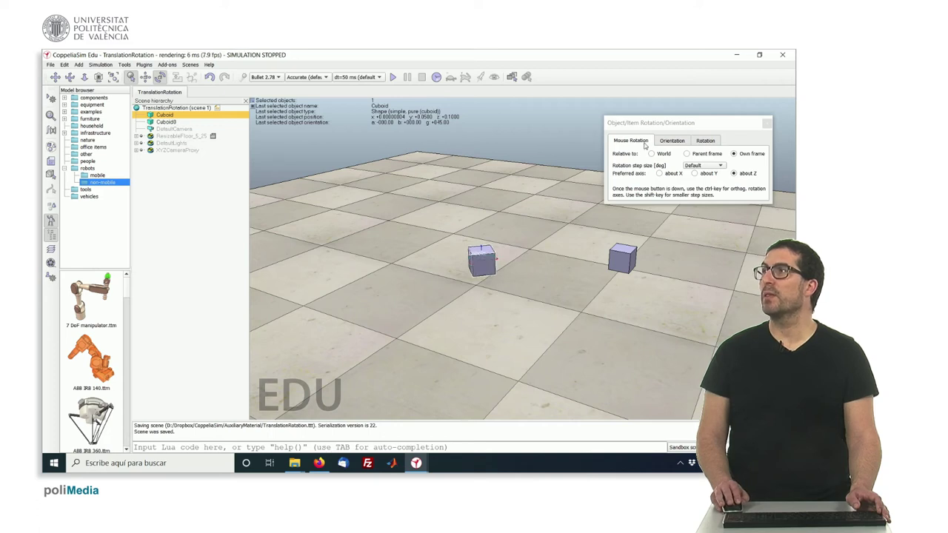
# Rotate Cuboid twice by -45 degrees around the world Z axis, and close the rotation settings.
pyautogui.click(674, 141)
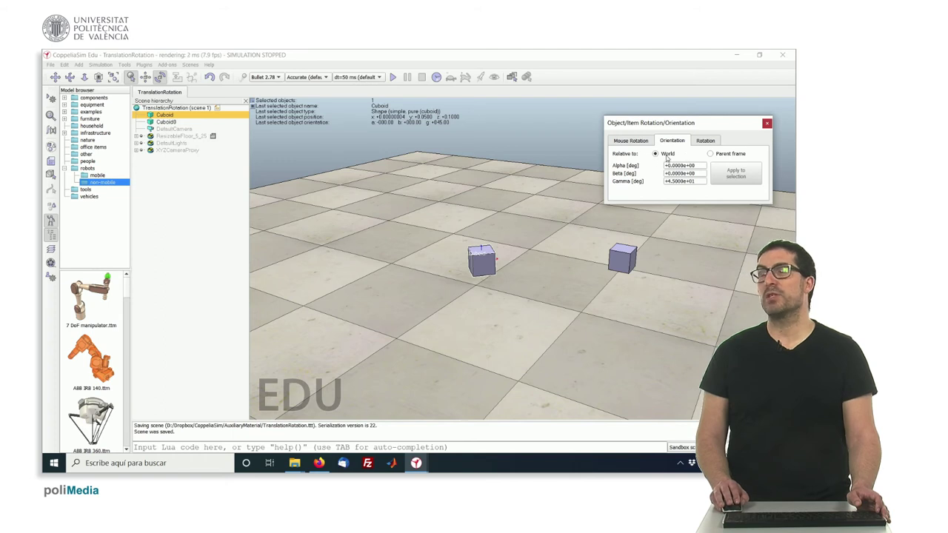
pyautogui.click(705, 140)
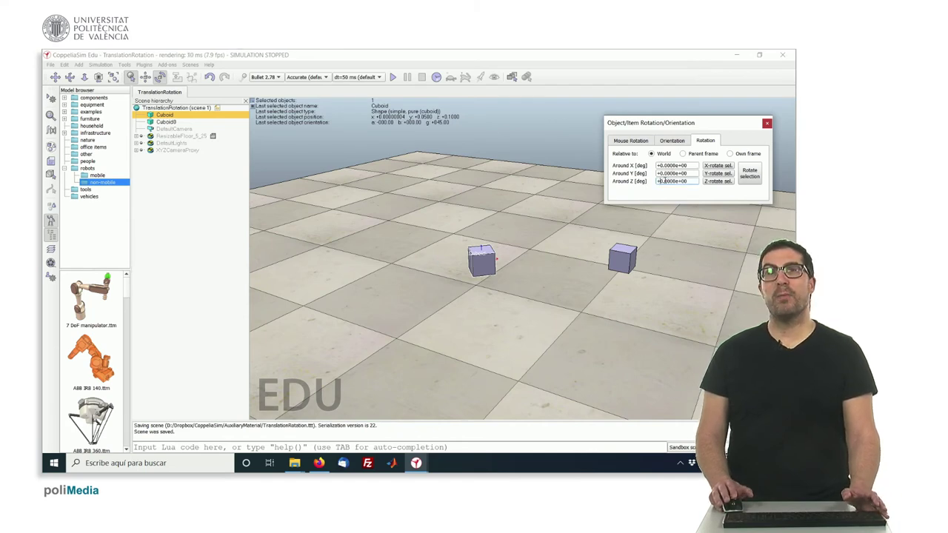
pyautogui.click(665, 181)
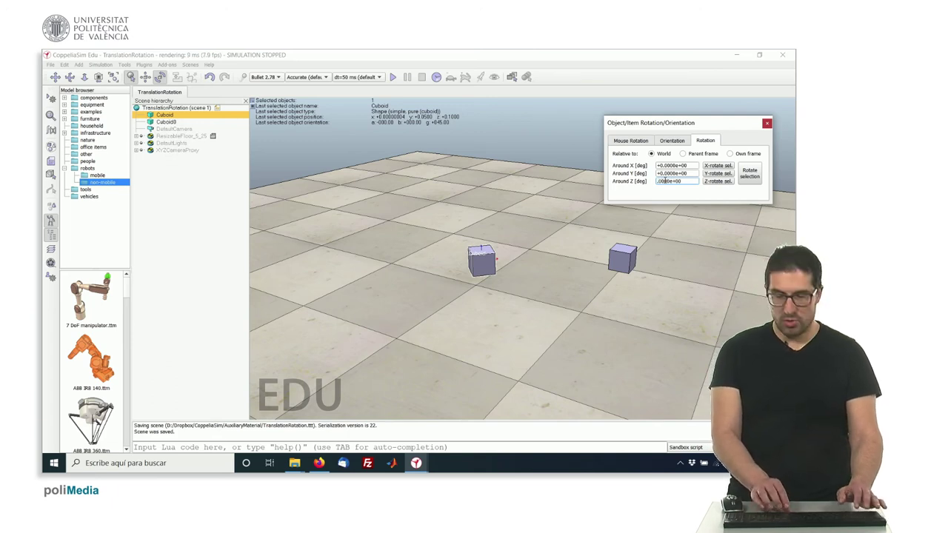
pyautogui.write('-45')
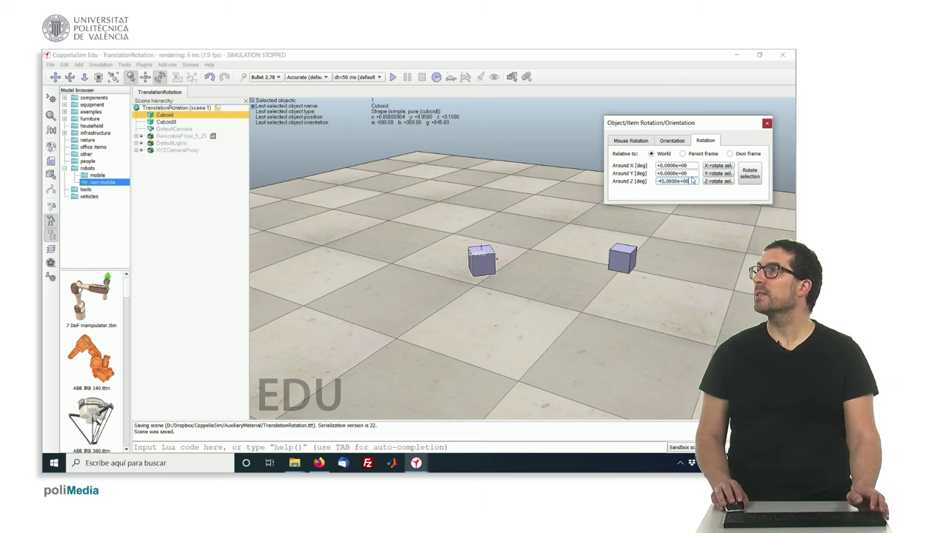
pyautogui.click(692, 174)
pyautogui.click(692, 181)
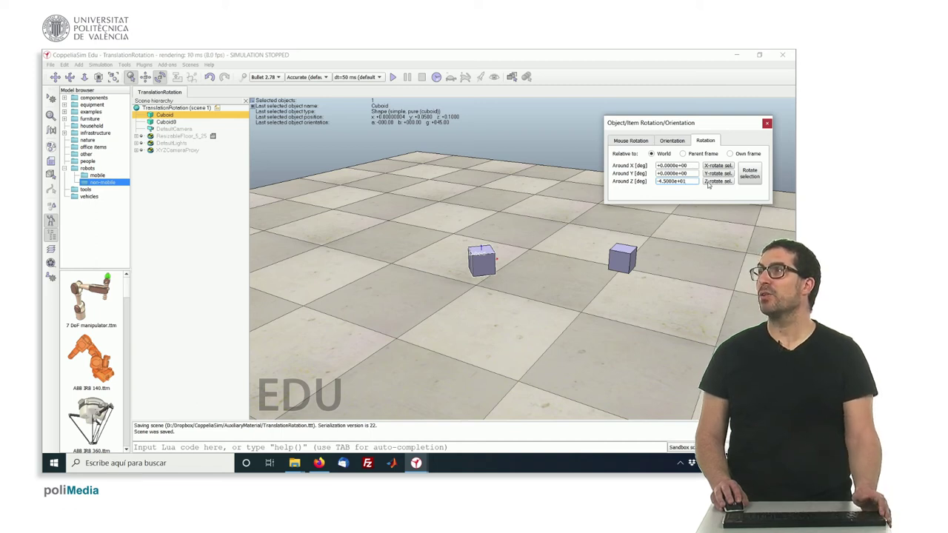
pyautogui.click(709, 185)
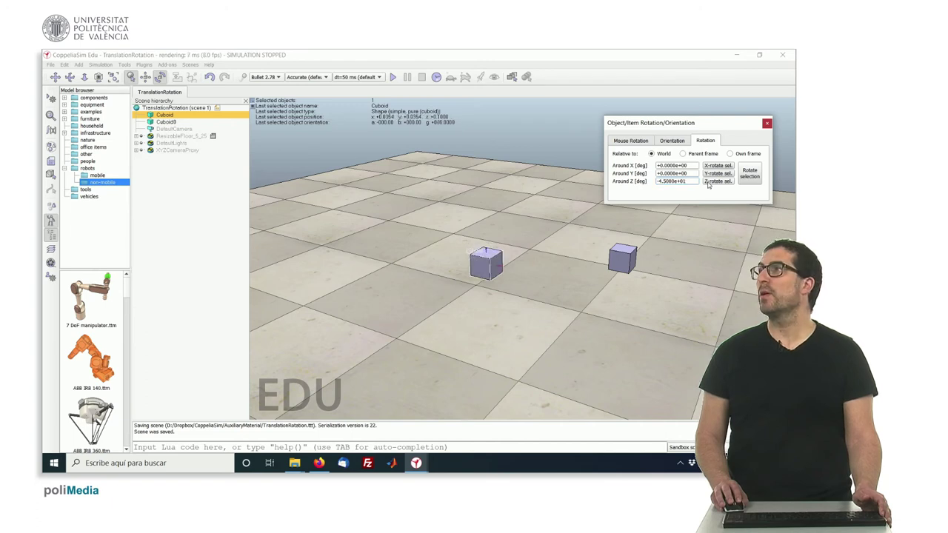
pyautogui.click(709, 185)
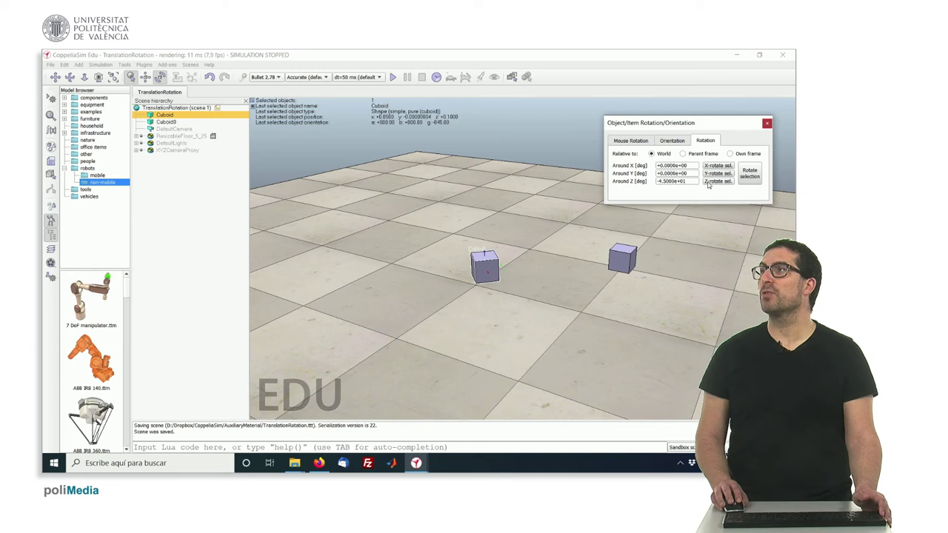
pyautogui.click(767, 124)
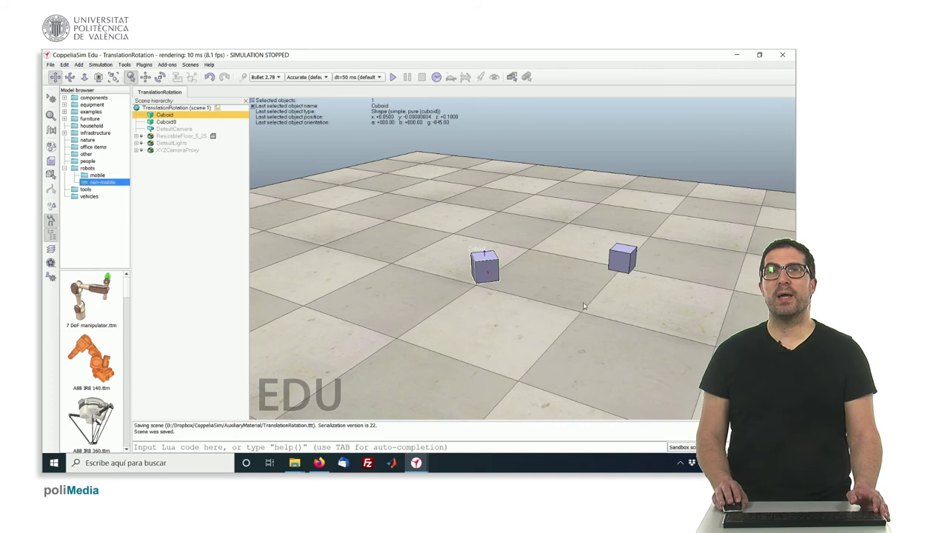
# Select Cuboid and Cuboid0 together, apply Cuboid0's world X-coordinate of 0.5 m to both, and close the position settings.
pyautogui.click(616, 260)
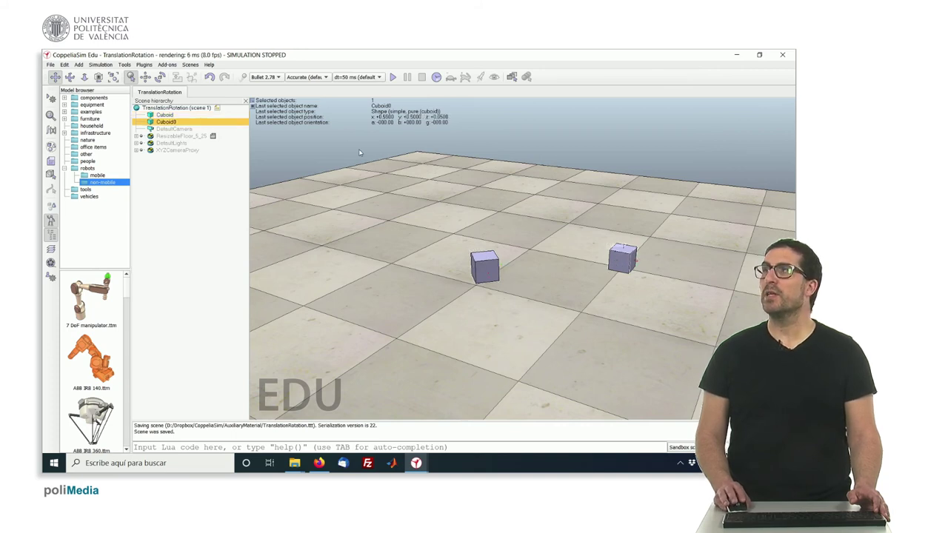
pyautogui.click(162, 115)
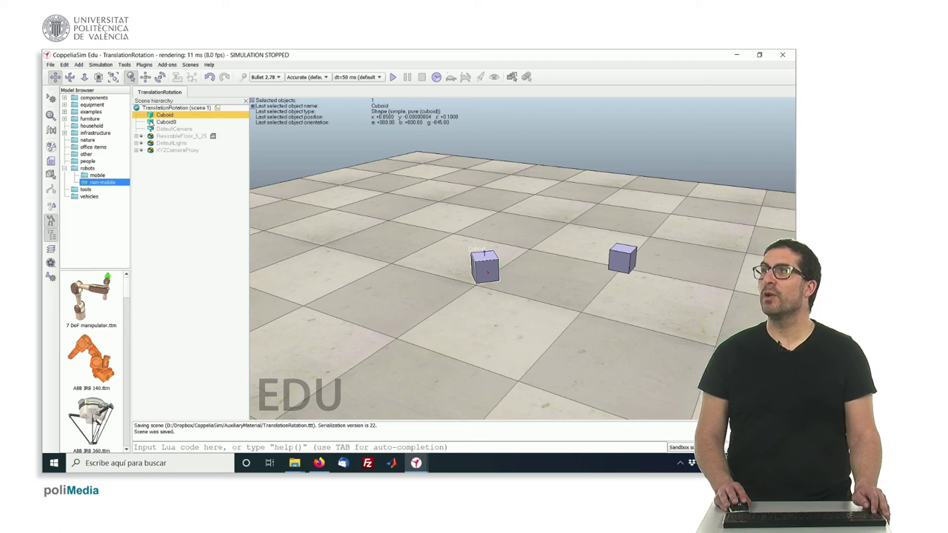
pyautogui.keyDown('ctrl'); pyautogui.click(164, 122); pyautogui.keyUp('ctrl')
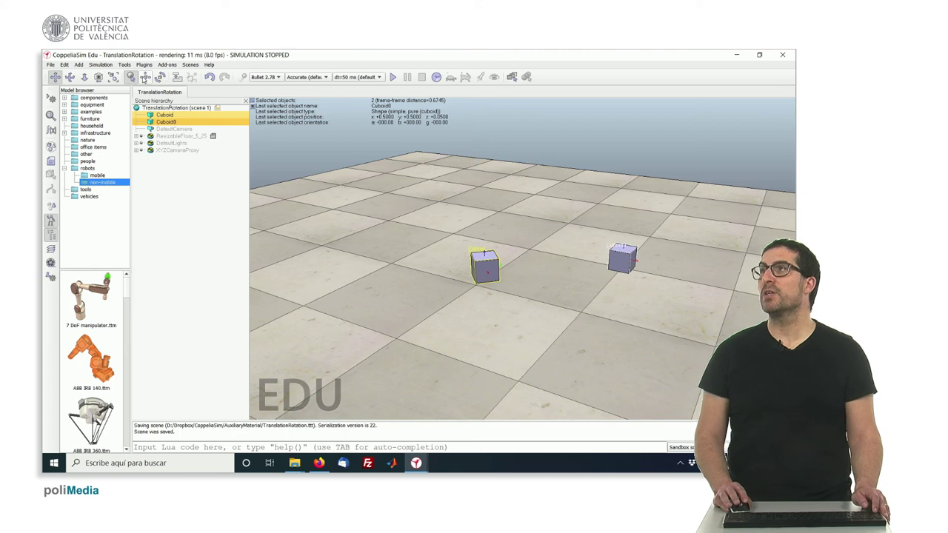
pyautogui.click(144, 77)
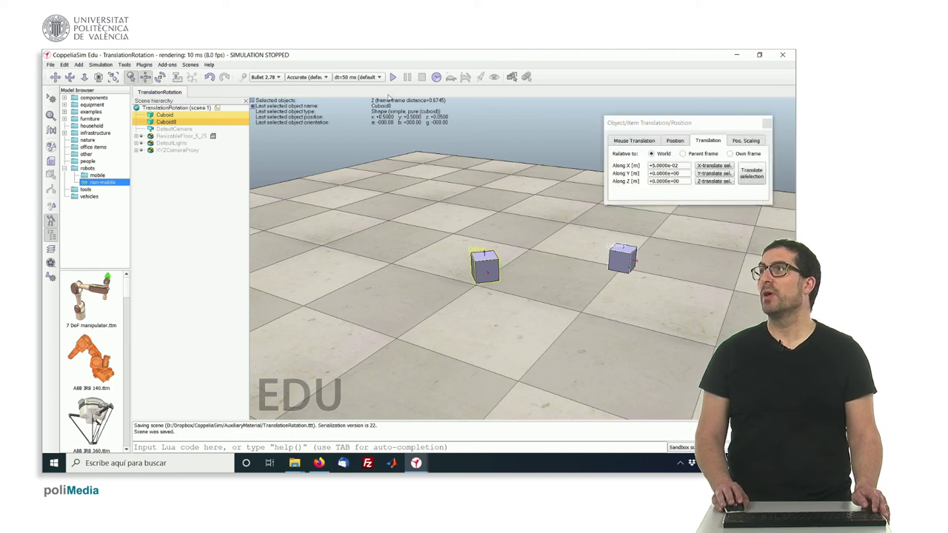
pyautogui.moveTo(649, 124); pyautogui.dragTo(644, 117)
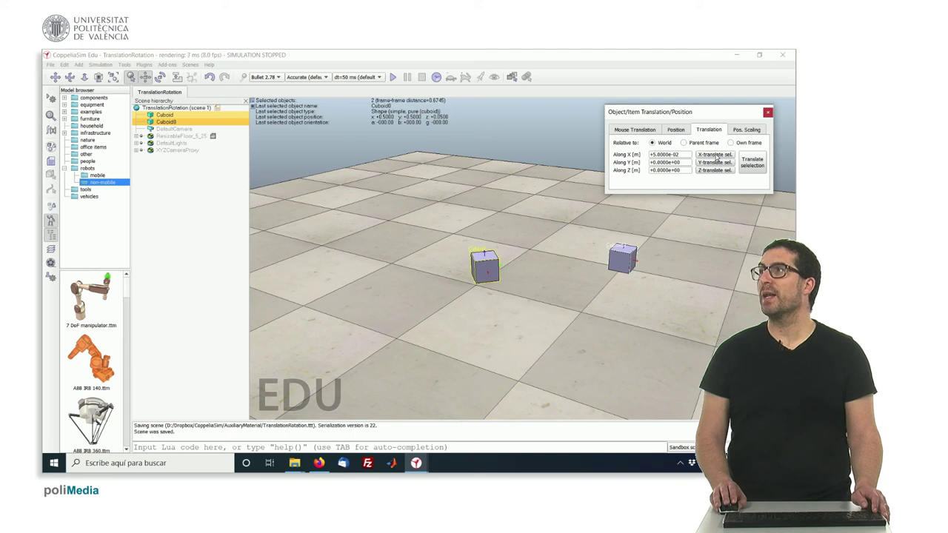
pyautogui.click(680, 131)
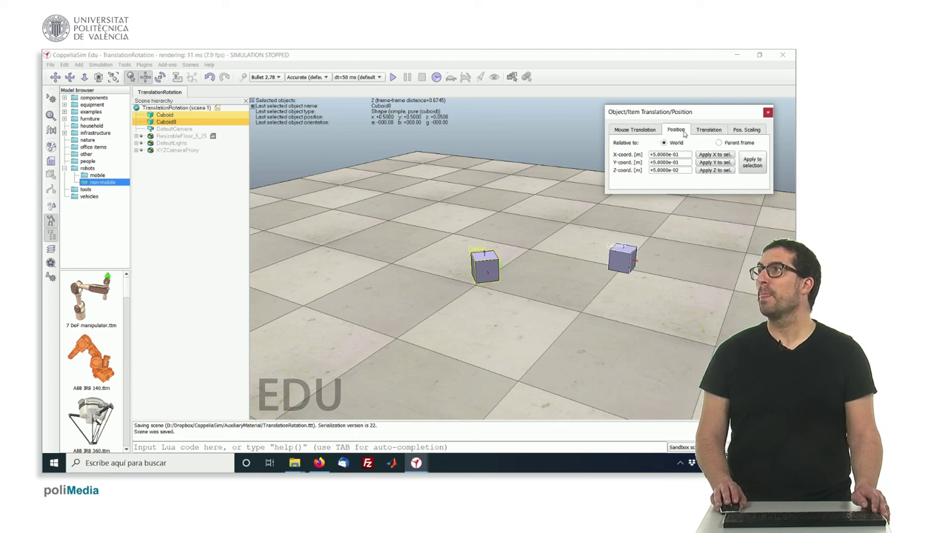
pyautogui.click(721, 156)
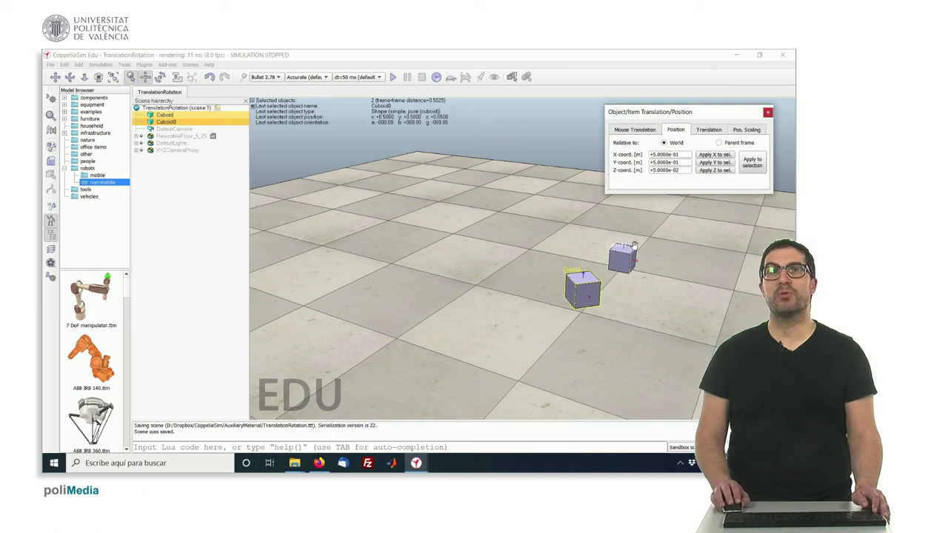
pyautogui.click(767, 113)
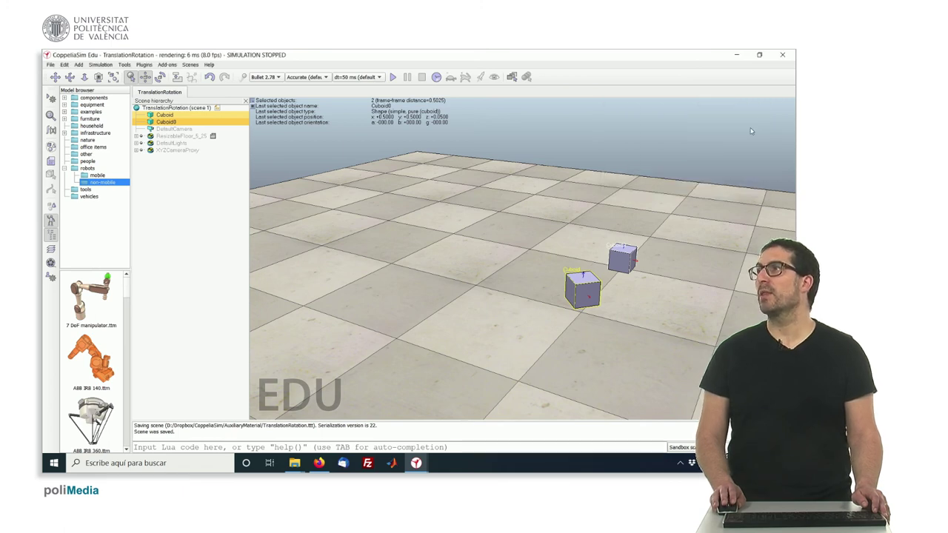
# Select Cuboid0 and Cuboid together, apply Cuboid's world orientation with Gamma -45 degrees to both, and close the orientation settings.
pyautogui.click(618, 260)
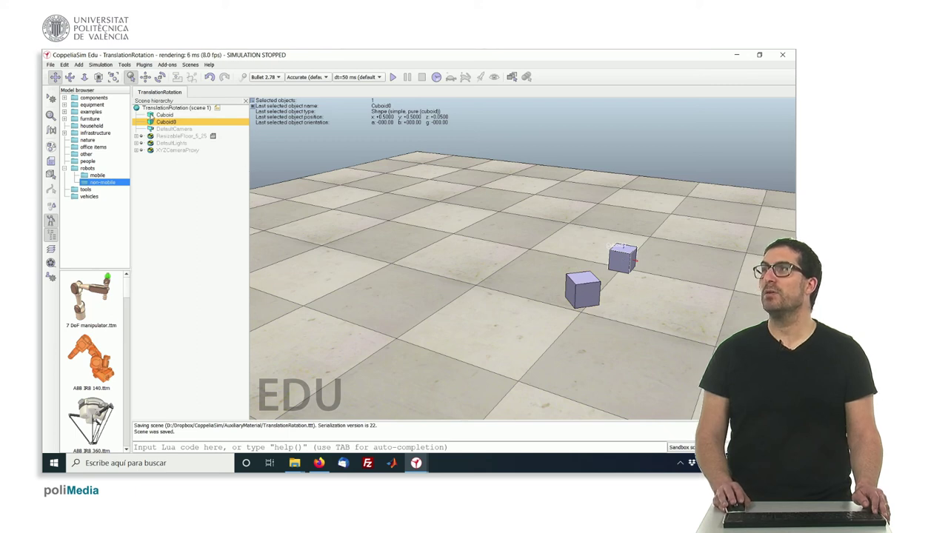
pyautogui.keyDown('ctrl'); pyautogui.click(163, 115); pyautogui.keyUp('ctrl')
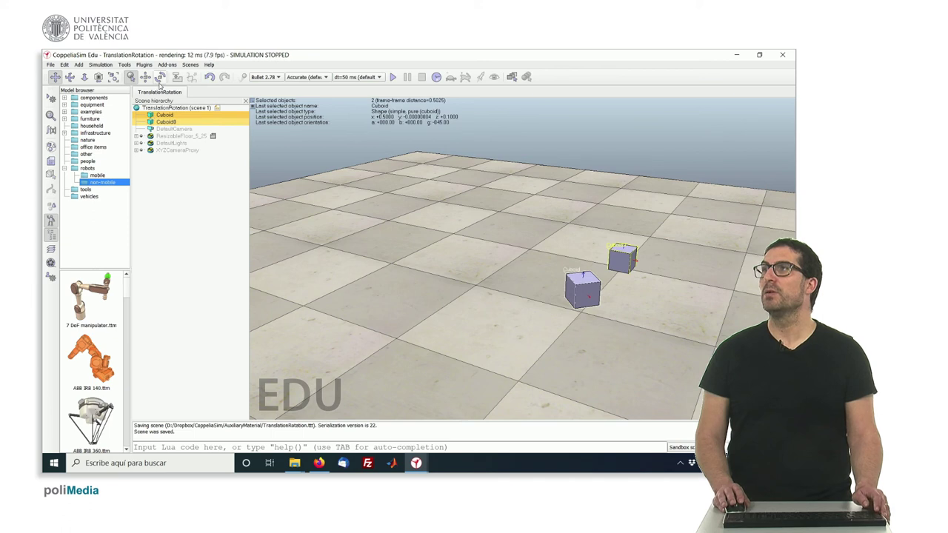
pyautogui.click(160, 79)
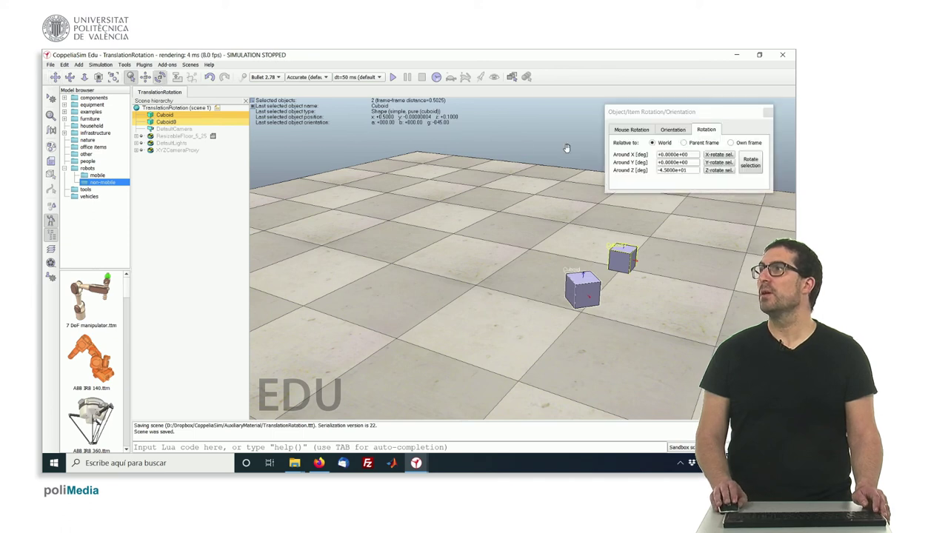
pyautogui.click(673, 130)
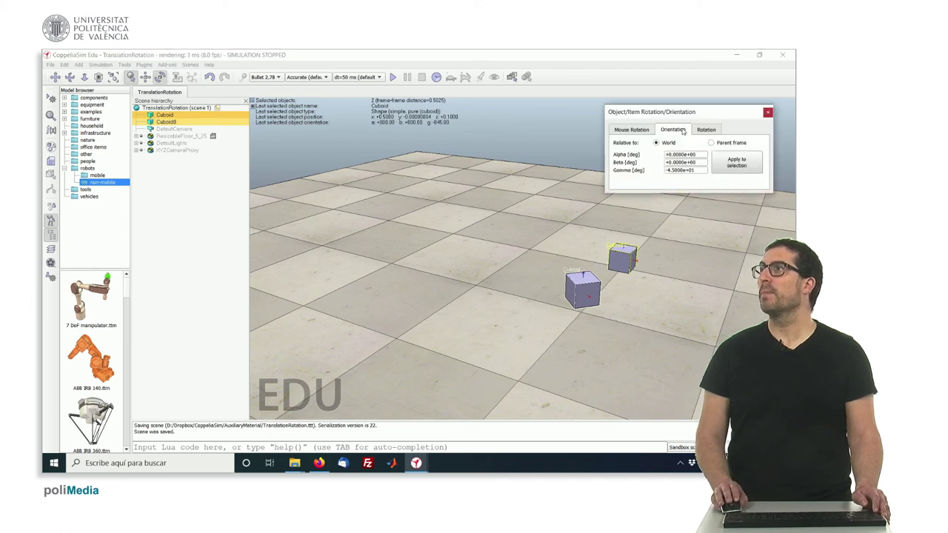
pyautogui.click(733, 164)
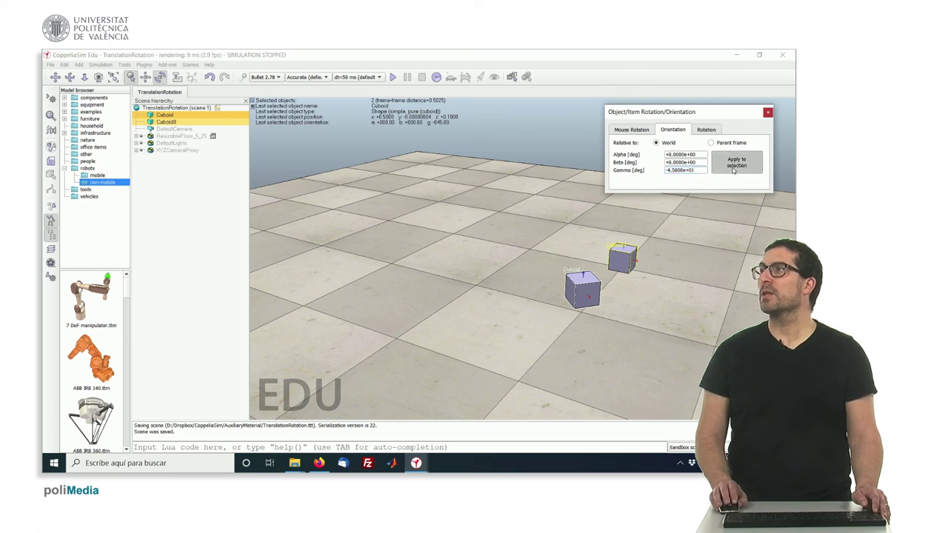
pyautogui.click(768, 113)
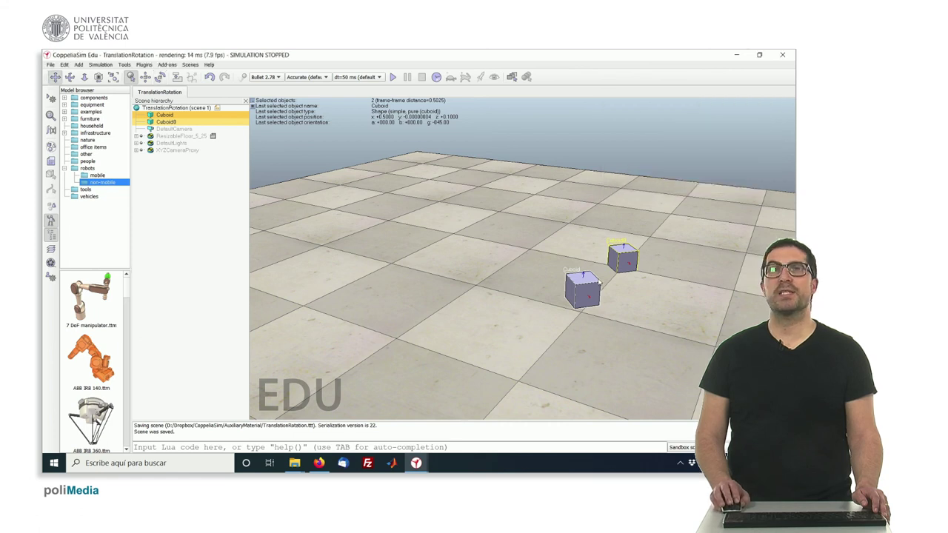
# Make Cuboid0 a child of Cuboid in the scene hierarchy.
pyautogui.click(412, 265)
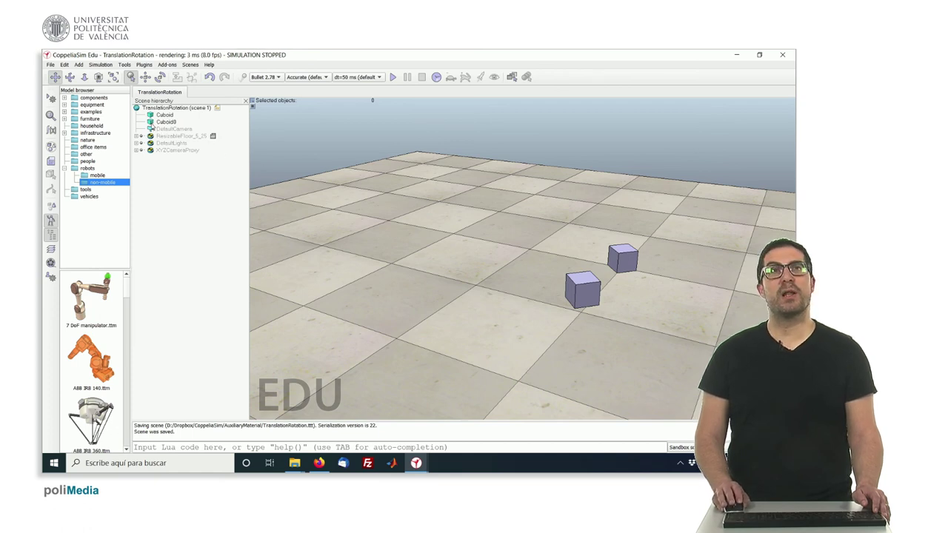
pyautogui.click(150, 122)
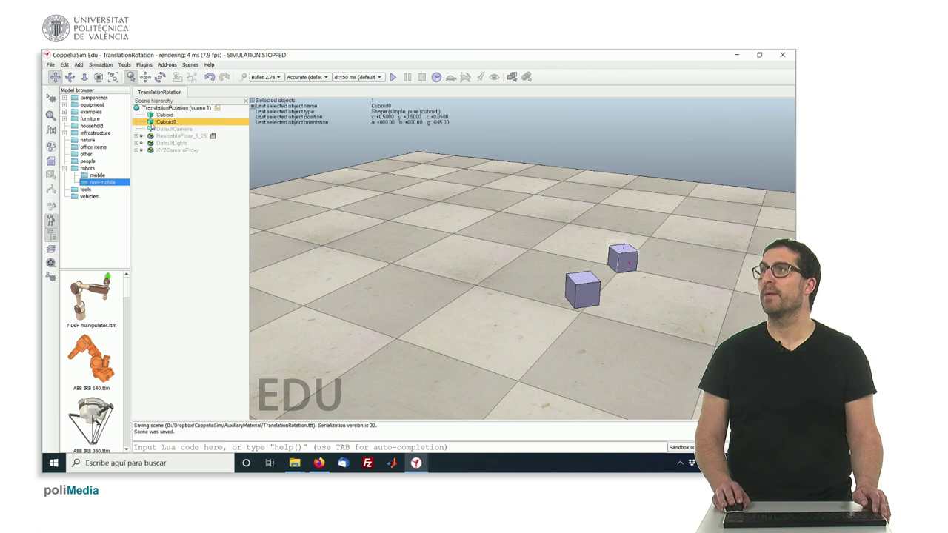
pyautogui.moveTo(150, 123); pyautogui.dragTo(160, 118)
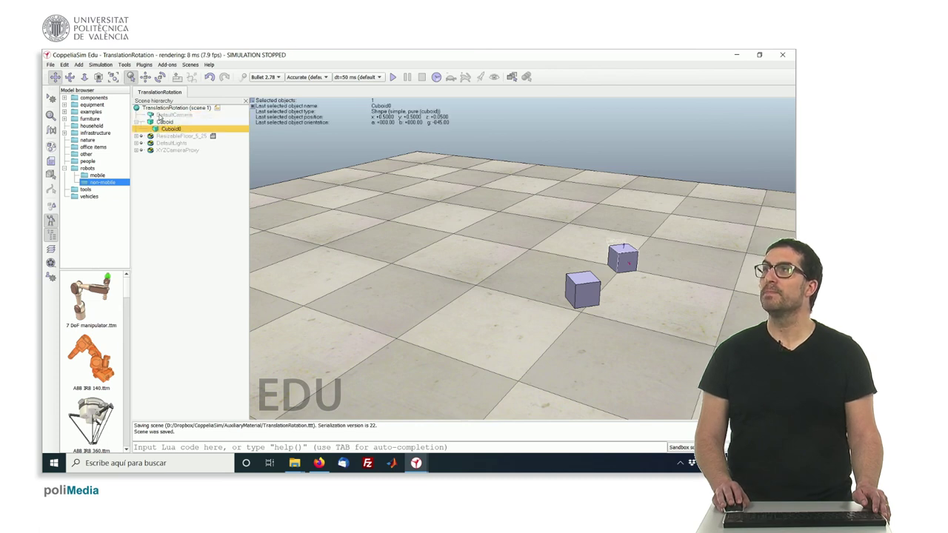
# Translate the parent Cuboid freehand relative to the world to an X-position of about 0.375 m, with translation along X enabled.
pyautogui.click(161, 123)
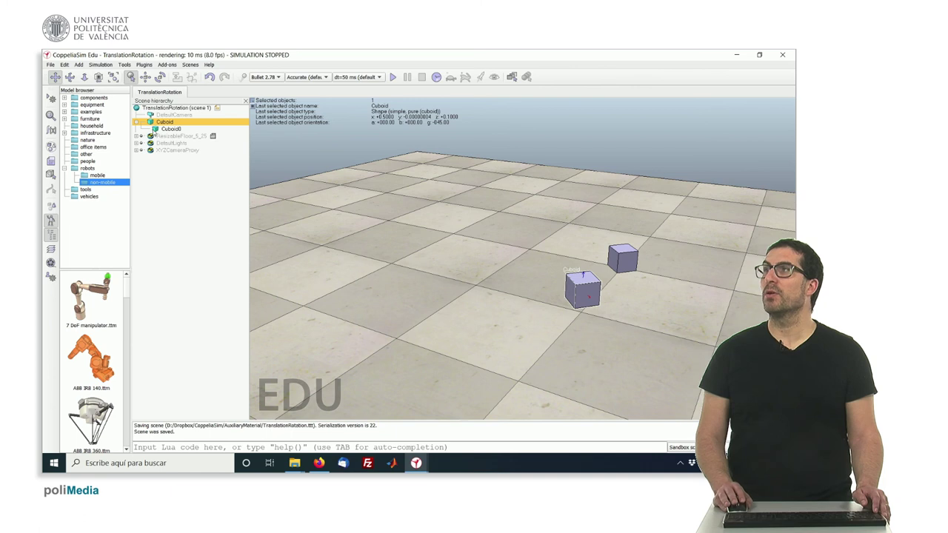
pyautogui.click(146, 78)
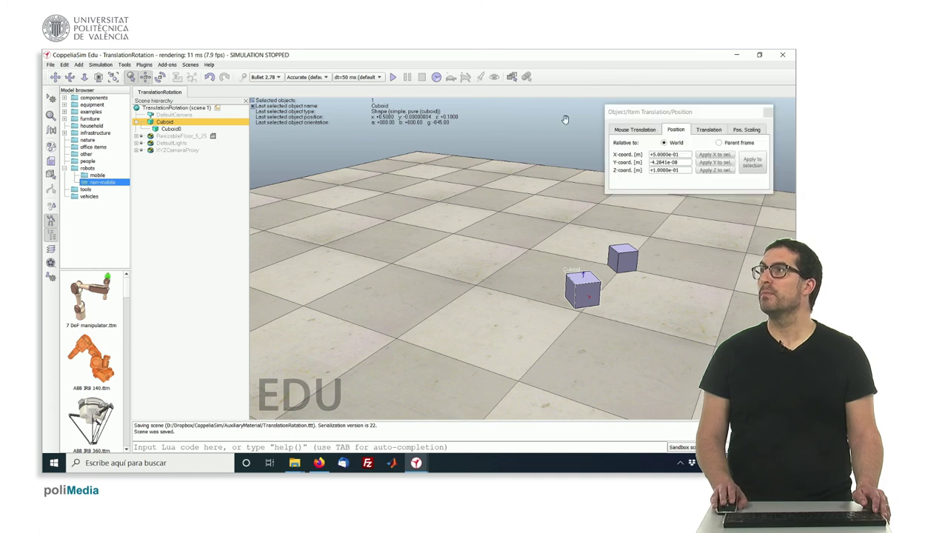
pyautogui.moveTo(583, 295); pyautogui.dragTo(508, 273)
pyautogui.click(664, 162)
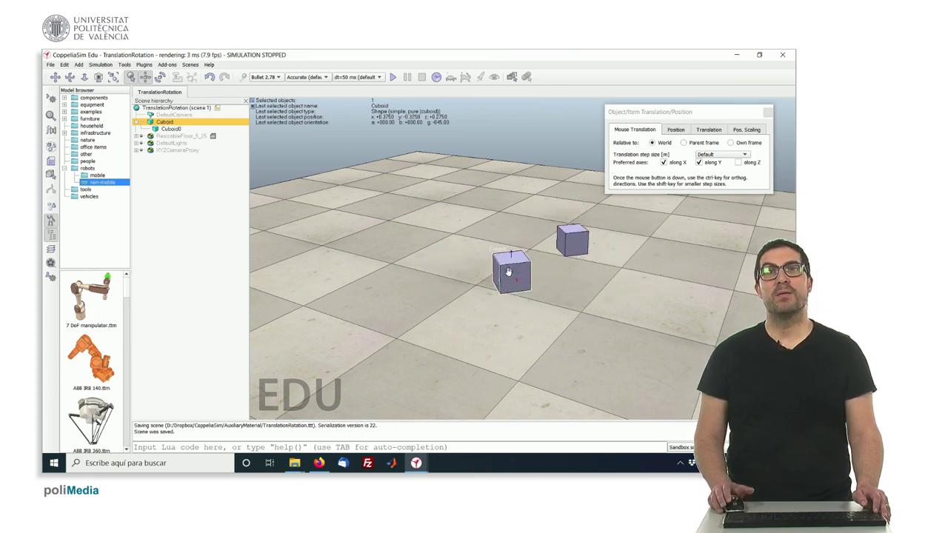